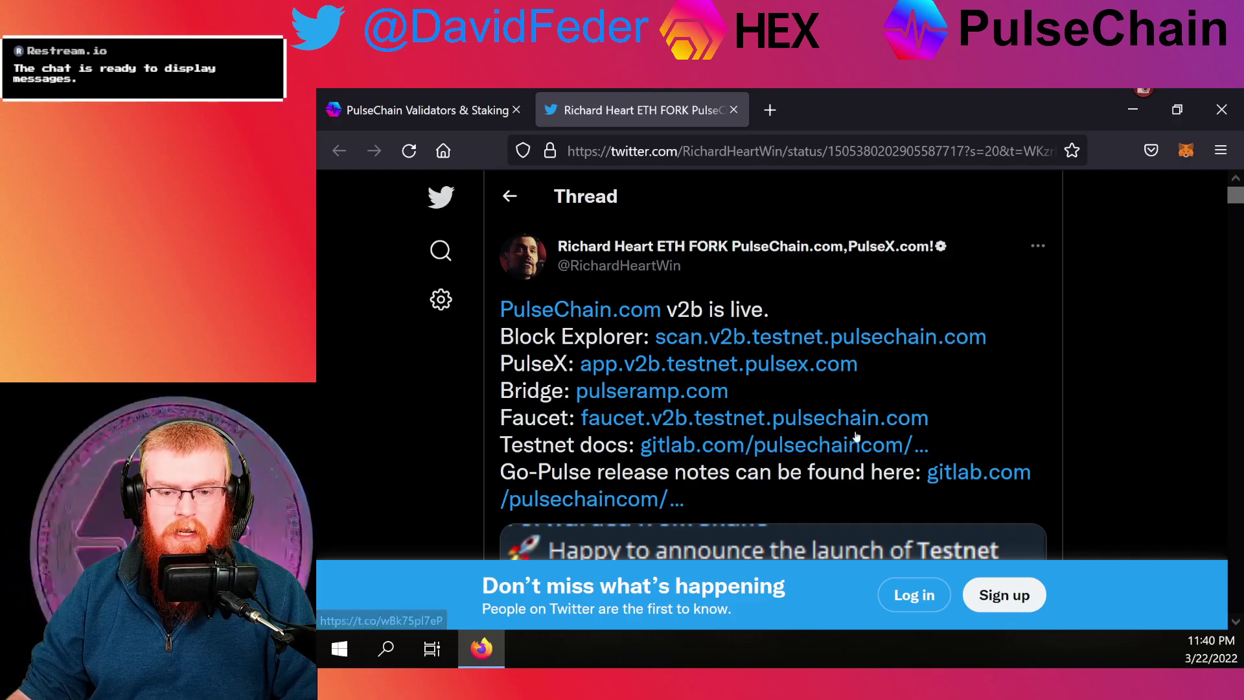
# Step: Open the tPLS faucet link in a new tab and unlock MetaMask with the password
pyautogui.rightClick(694, 420)
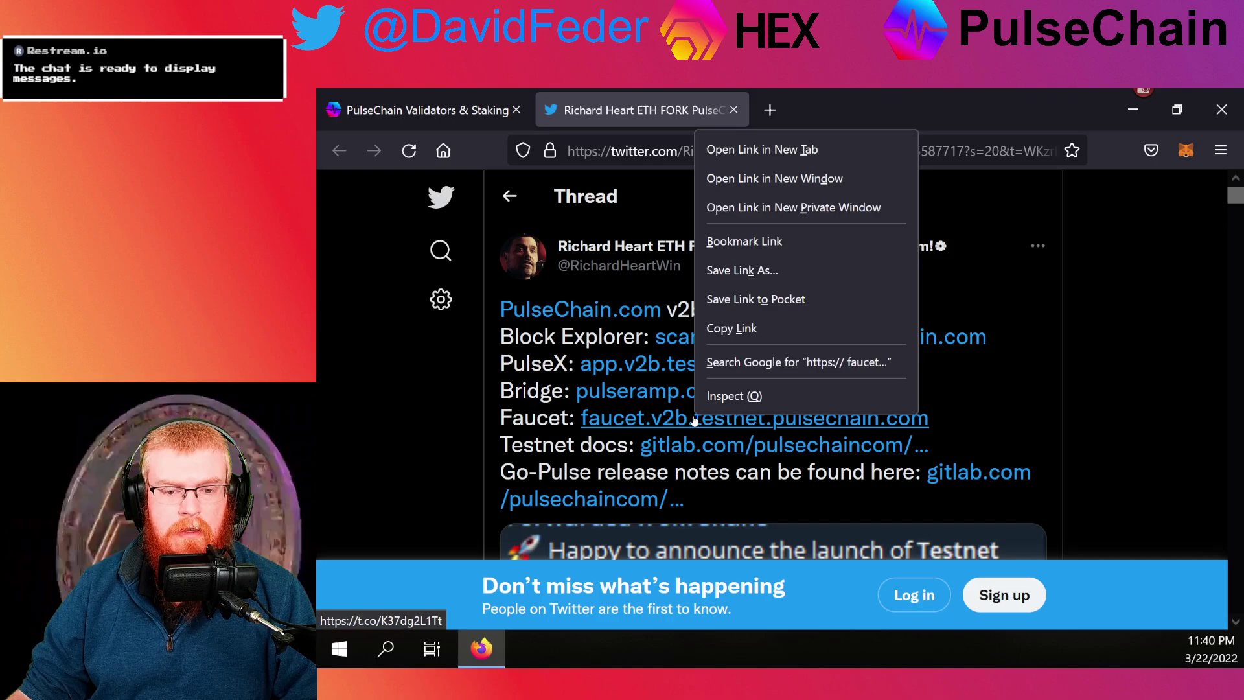
pyautogui.click(761, 149)
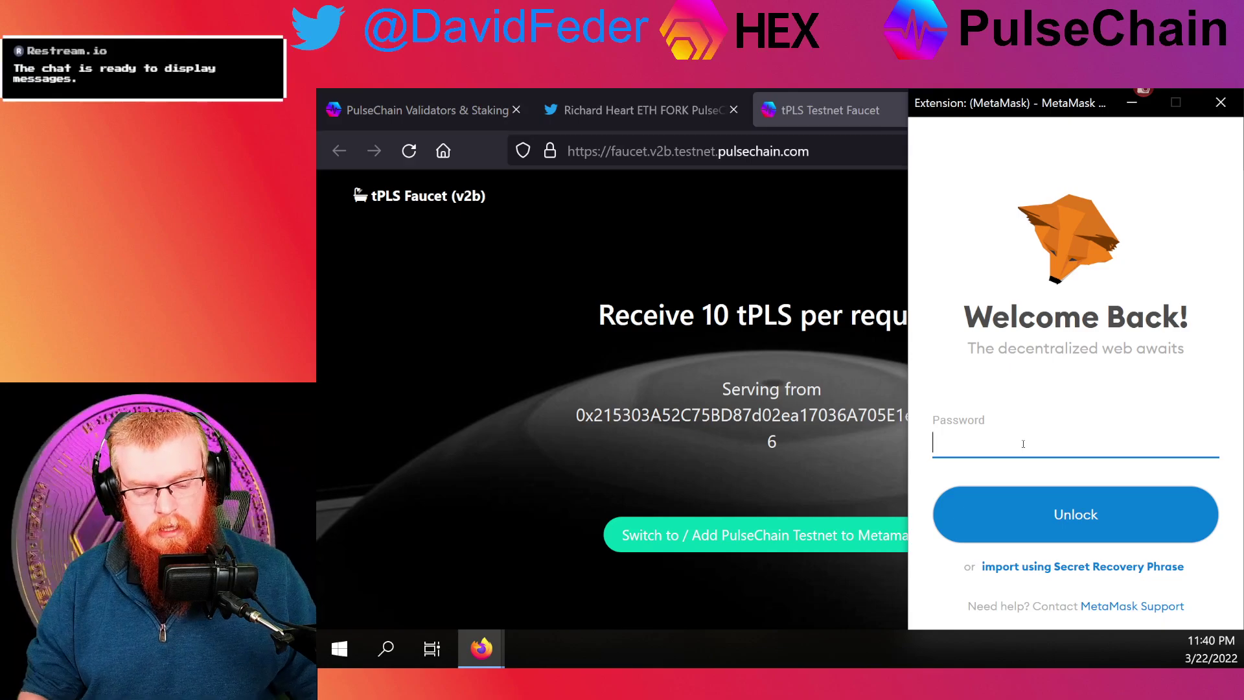
pyautogui.write('pas****')
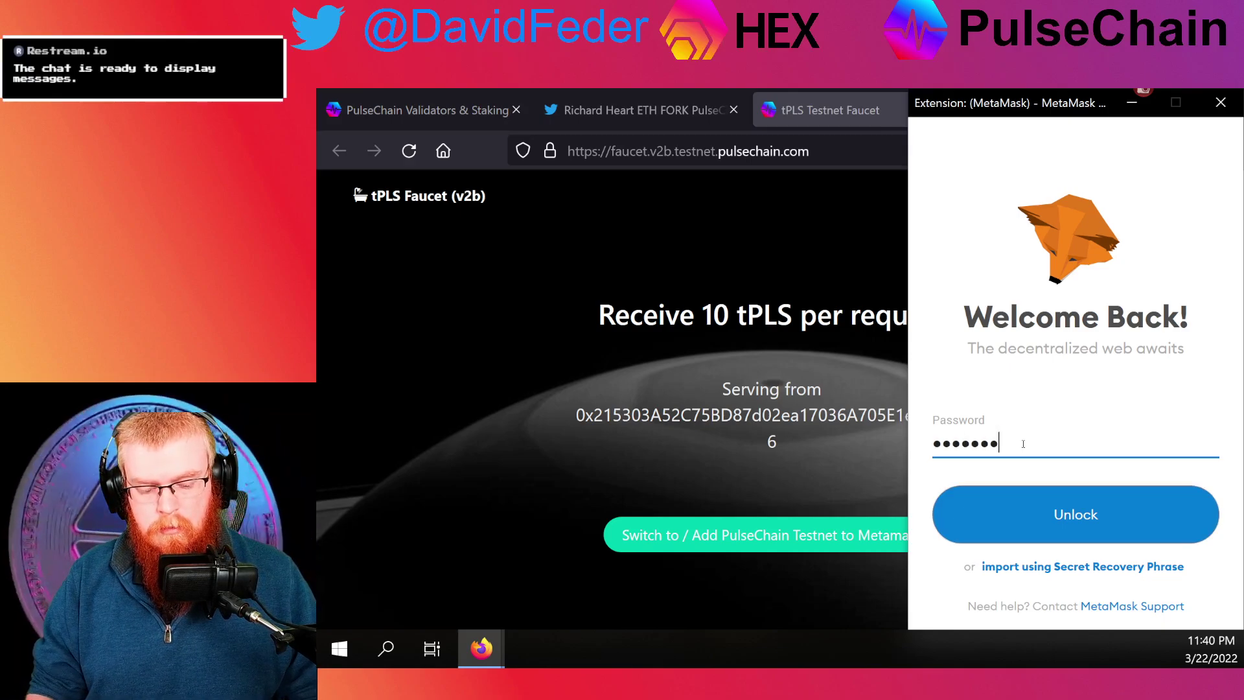
pyautogui.write('******')
pyautogui.press('Return')
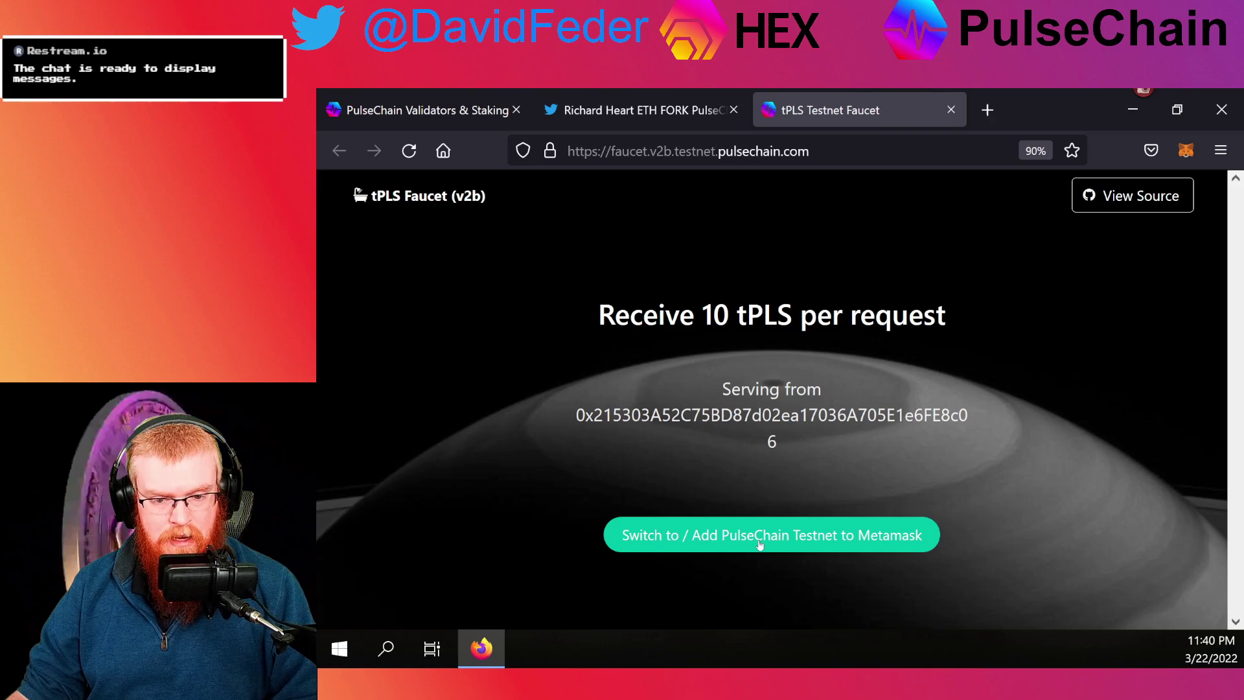
# Step: Have MetaMask add and switch to the PulseChain Testnet 2b network from the faucet page
pyautogui.click(799, 536)
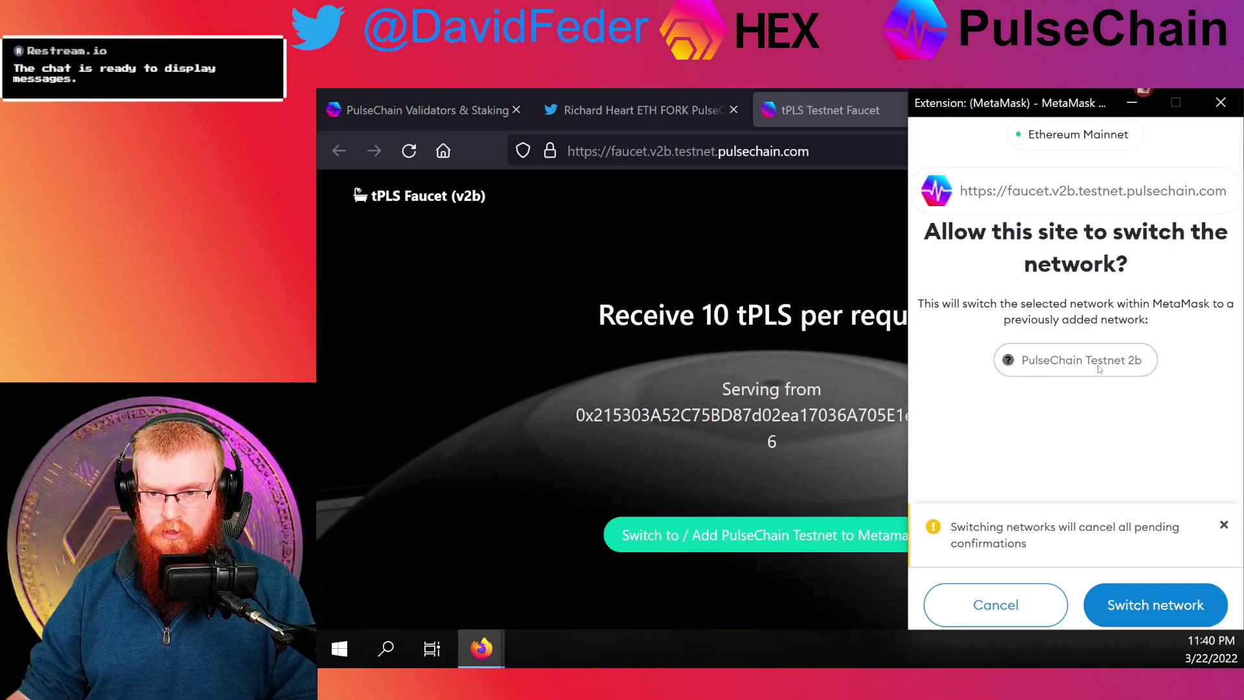
pyautogui.click(1166, 606)
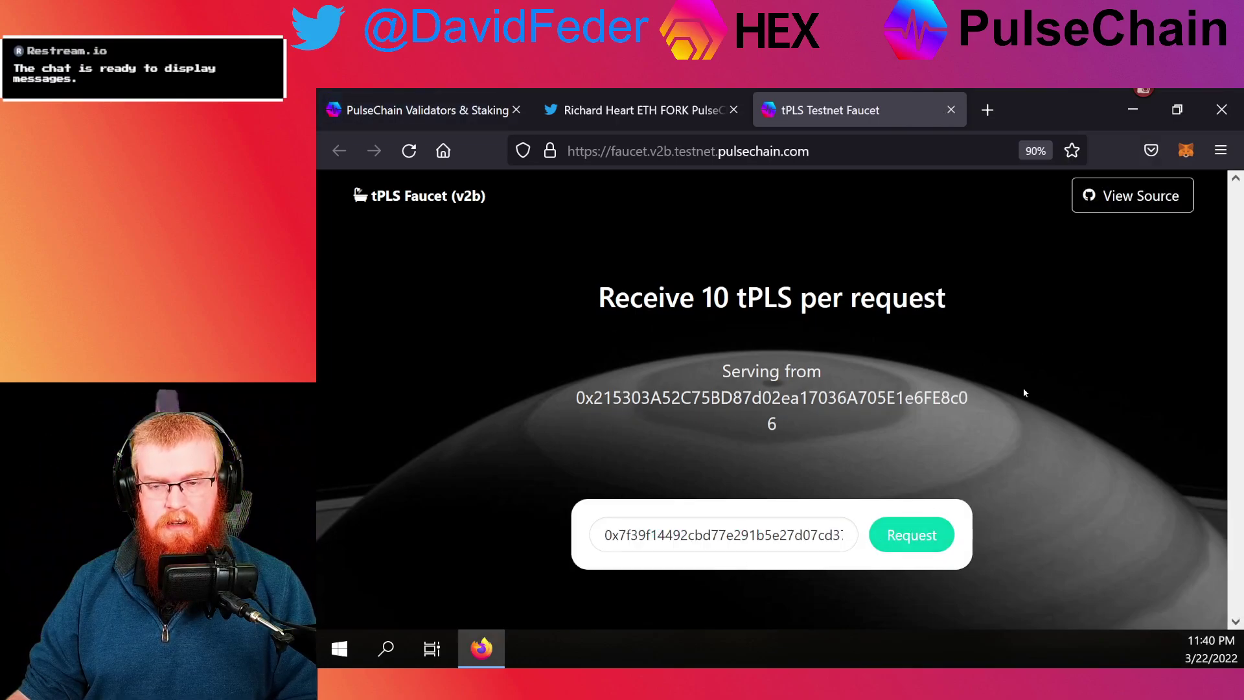
# Step: Request tPLS (rejected by the rate limit) and check that MetaMask already holds 10 TPLS
pyautogui.click(921, 542)
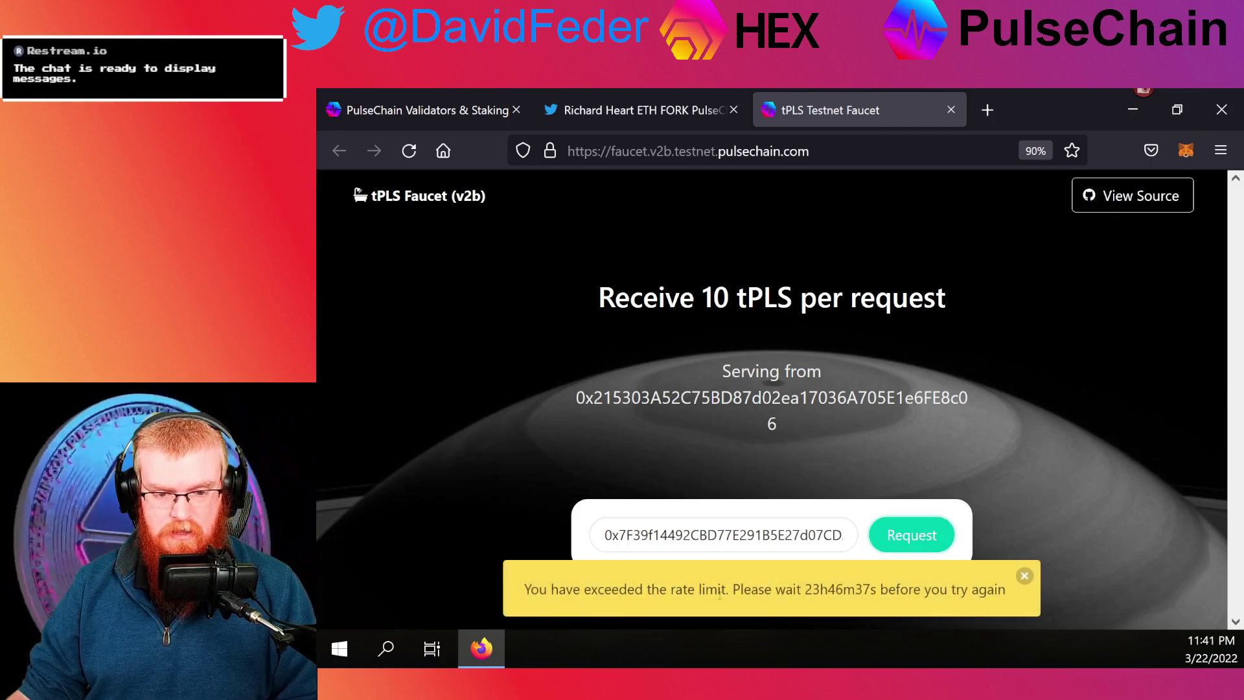
pyautogui.click(1186, 150)
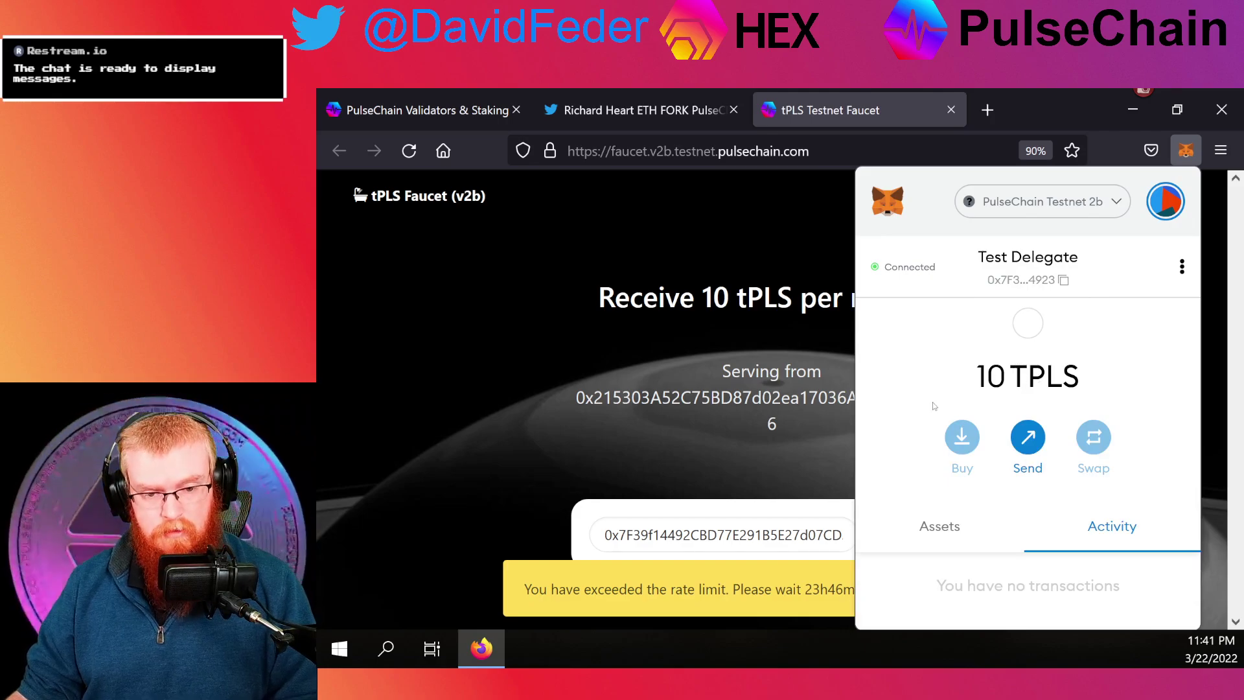
pyautogui.click(758, 390)
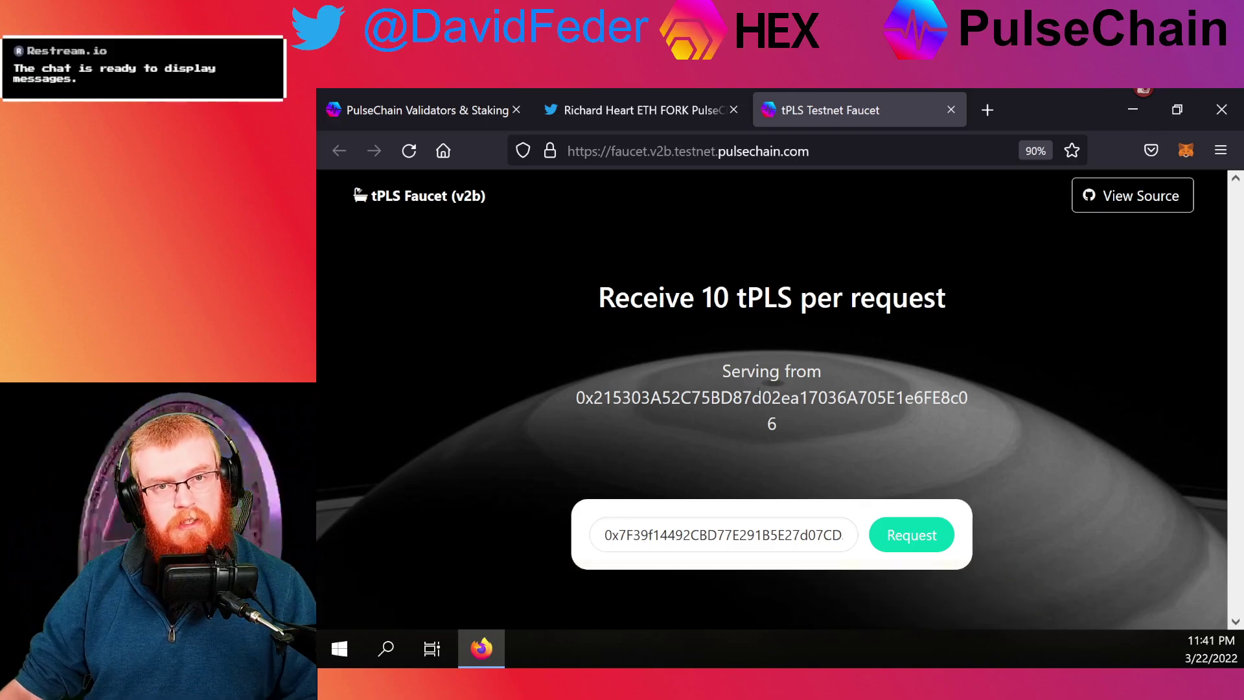
# Step: Switch to the Validators & Staking tab and zoom out to 50% for a compact validator table
pyautogui.click(428, 115)
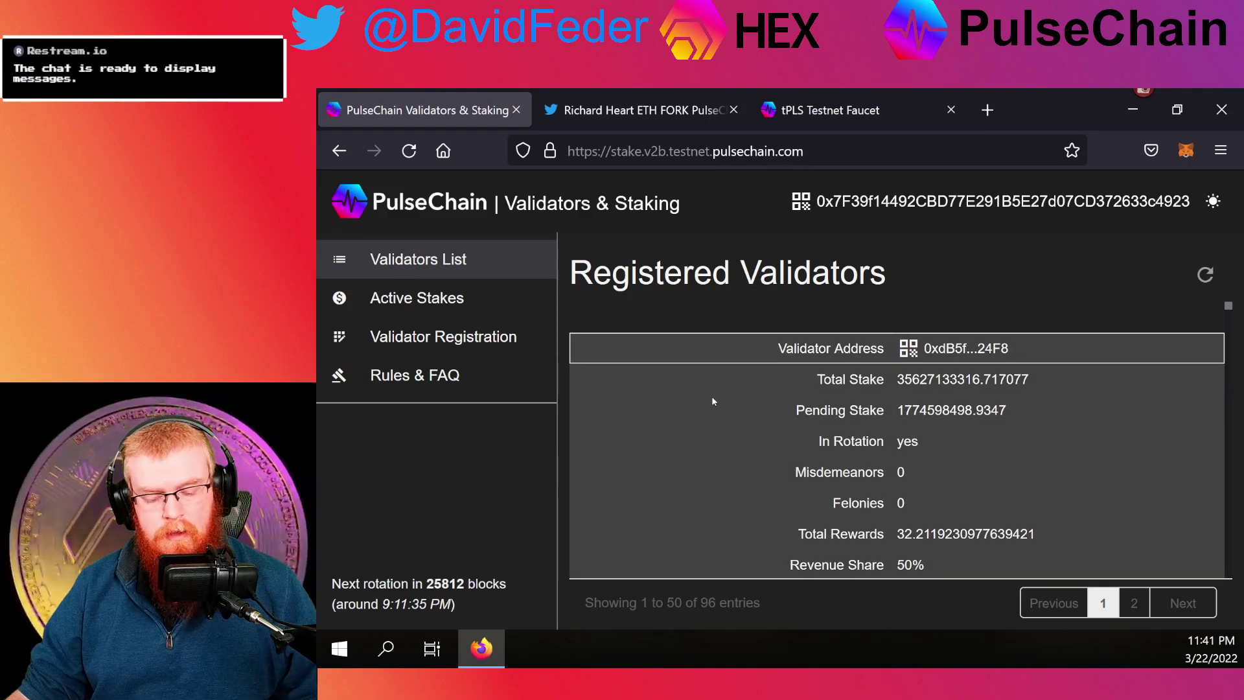
pyautogui.hotkey('ctrl', '-')
pyautogui.hotkey('ctrl', '-')
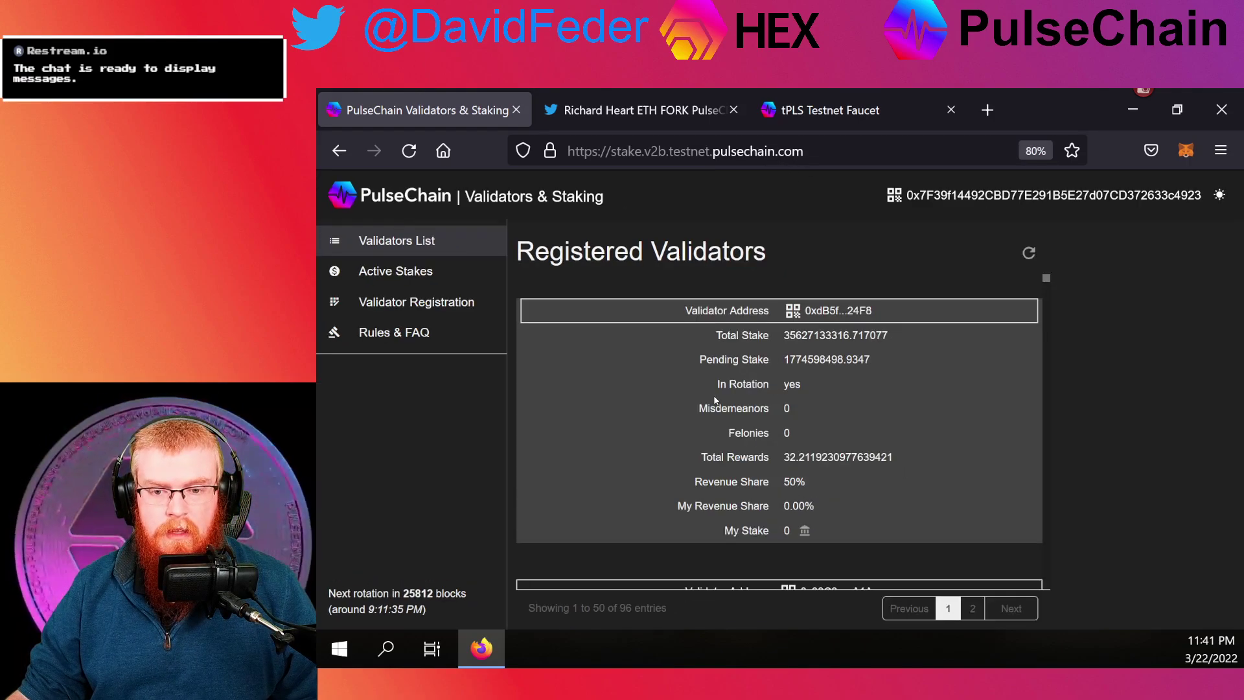
pyautogui.hotkey('ctrl', '-')
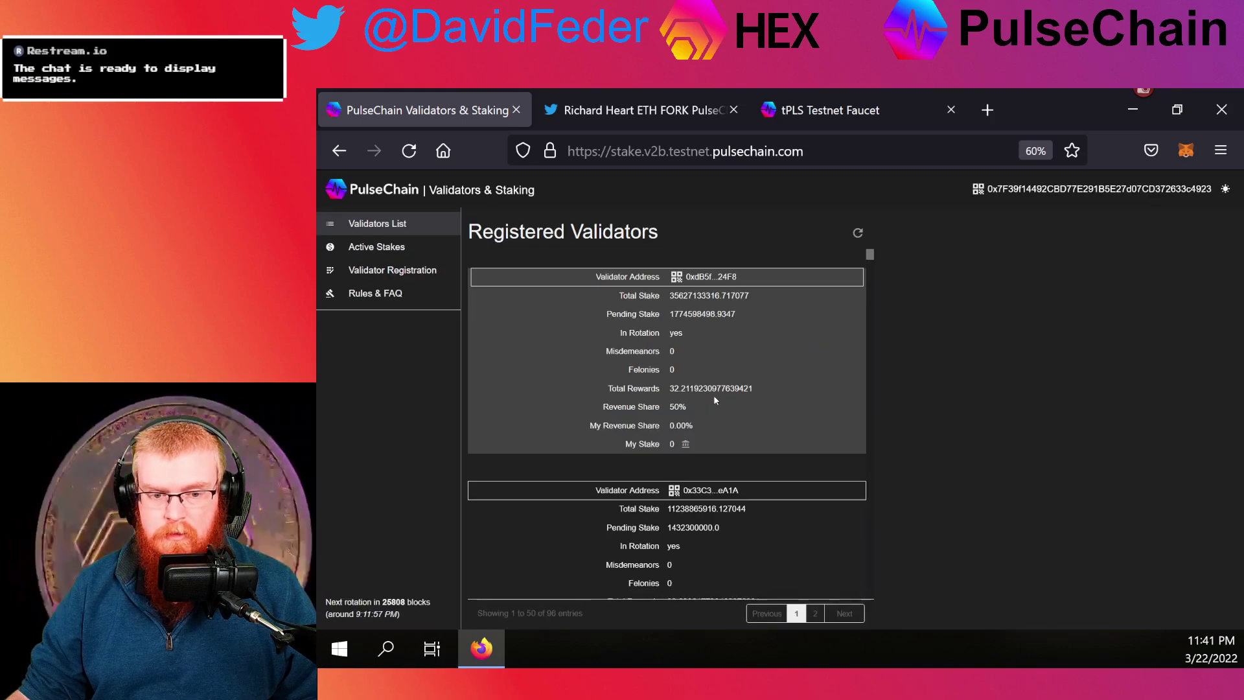
pyautogui.hotkey('ctrl', '-')
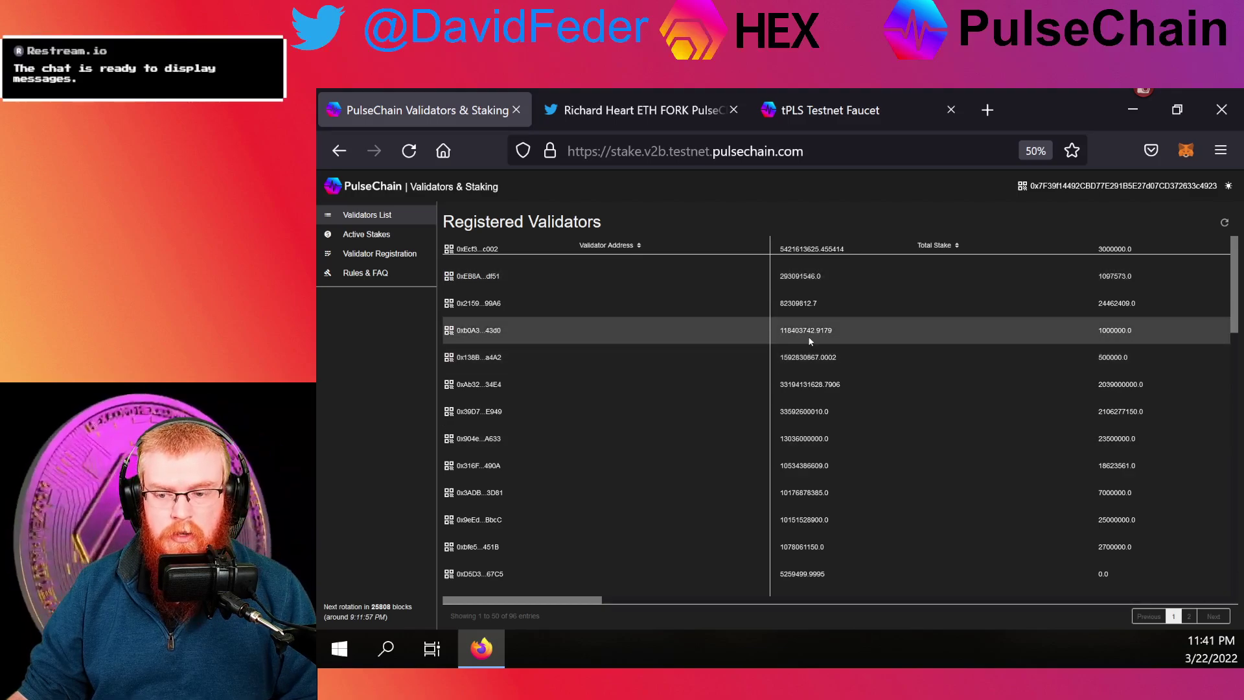
# Step: Go to validators page 2, scroll to the last entry, and bring the My Stake column into view
pyautogui.click(1189, 617)
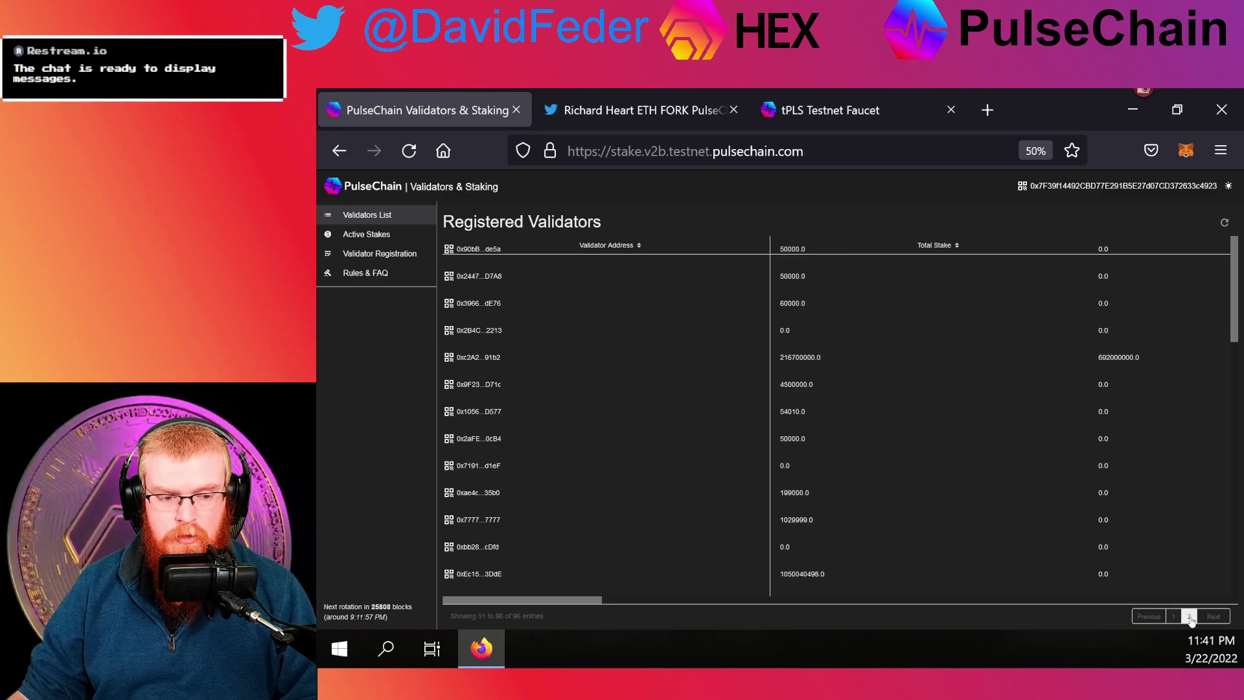
pyautogui.scroll(-3, 690, 430)
pyautogui.scroll(-2, 687, 438)
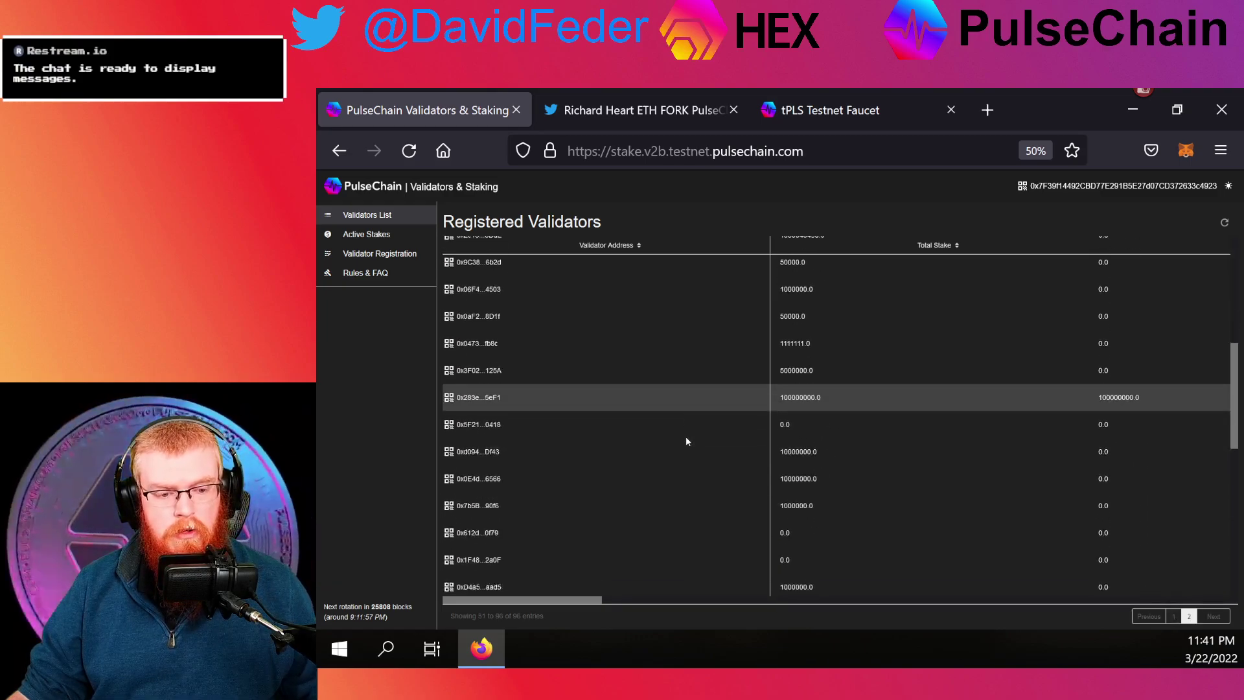
pyautogui.scroll(-3, 687, 441)
pyautogui.scroll(-3, 682, 447)
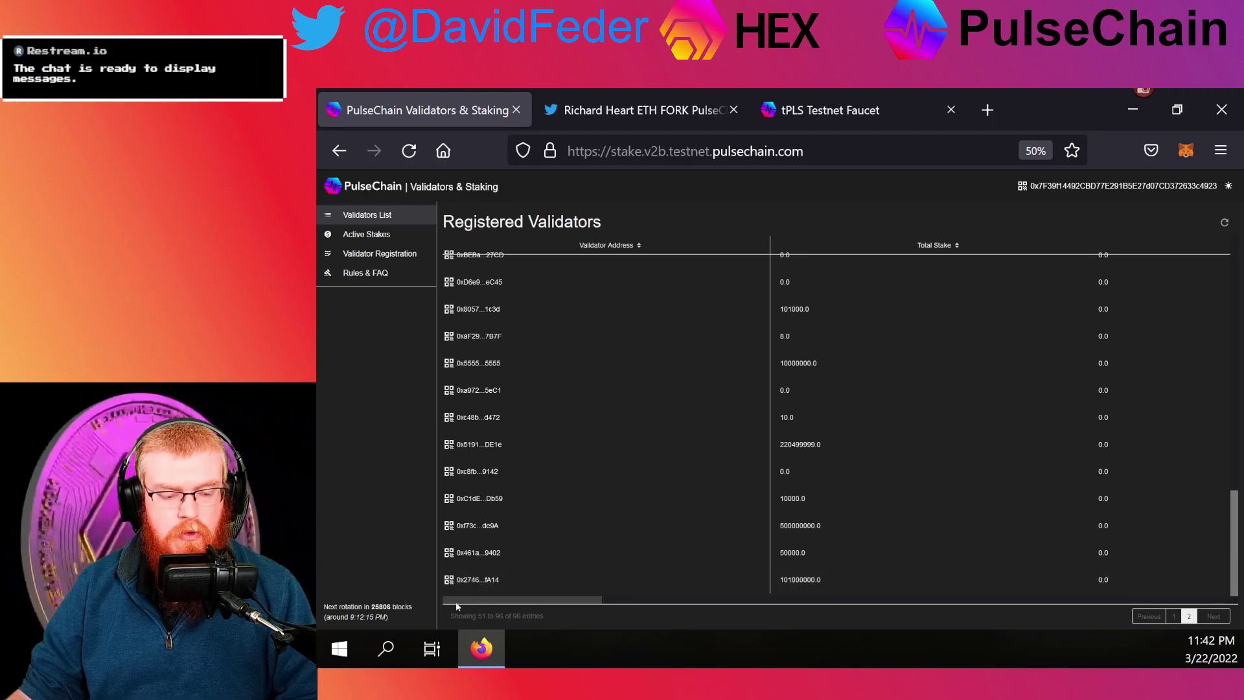
pyautogui.moveTo(465, 602); pyautogui.dragTo(1107, 612)
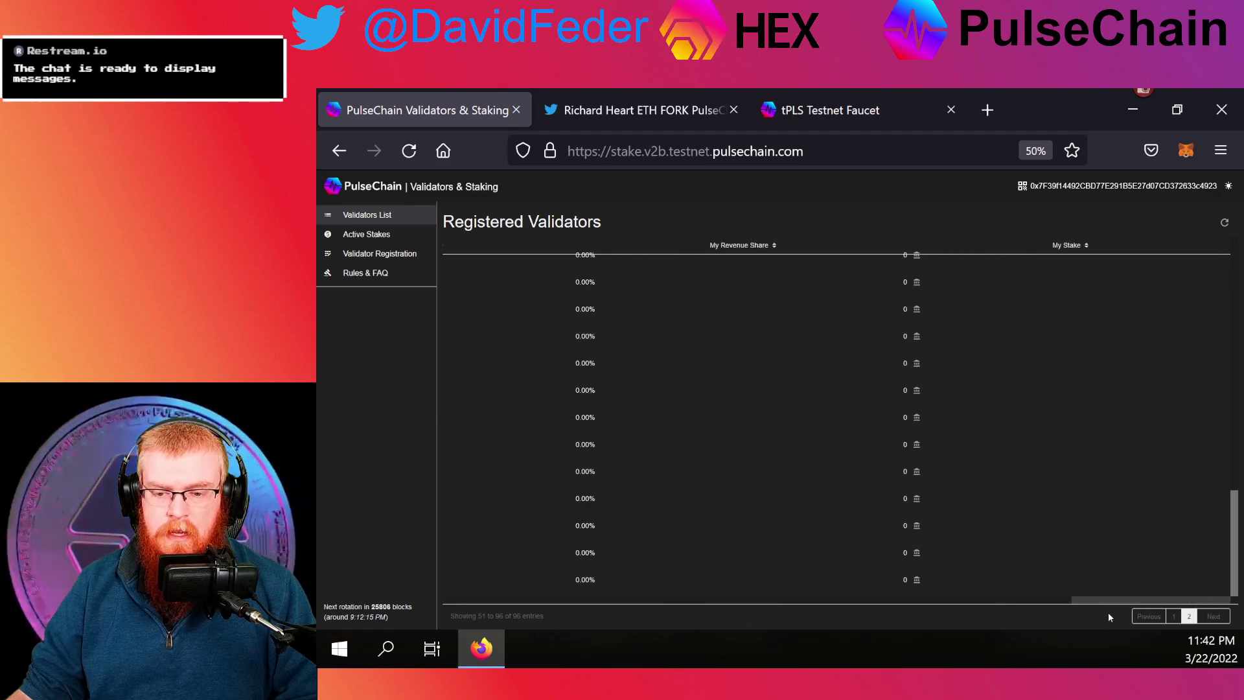
# Step: Open the last validator's stake form and enter an amount, typing 9 and then clearing it
pyautogui.click(917, 579)
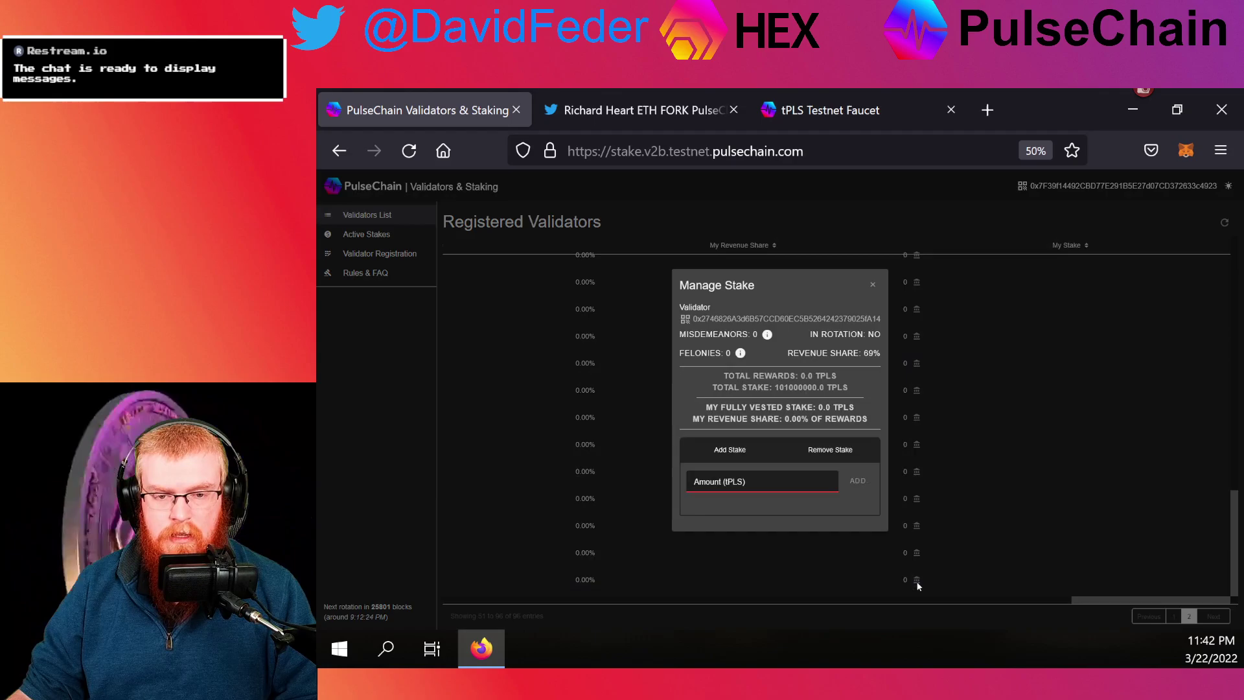
pyautogui.click(752, 480)
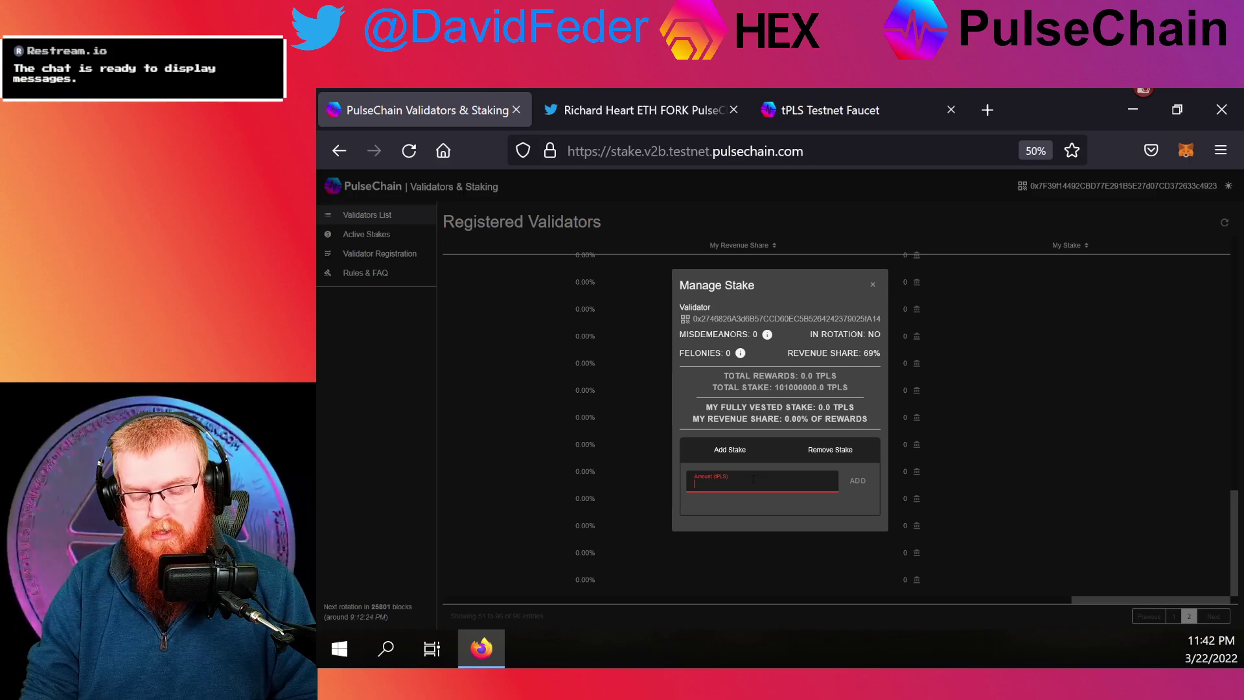
pyautogui.write('9')
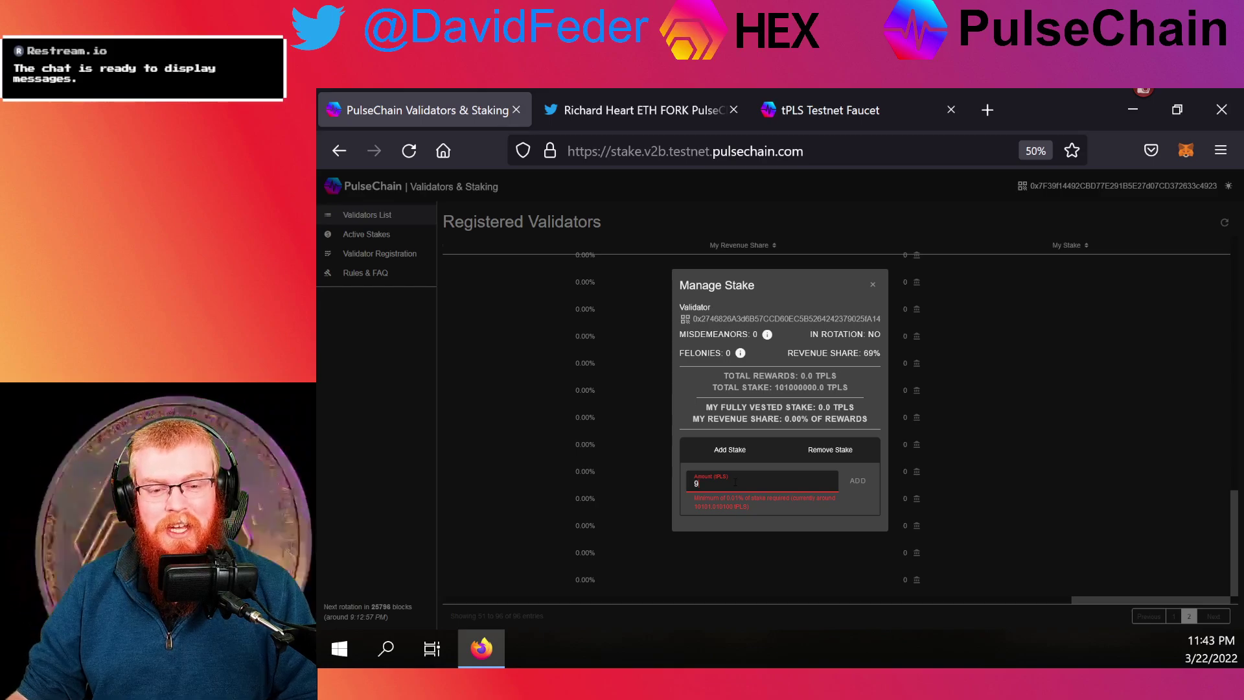
pyautogui.press('BackSpace')
pyautogui.write('10101')
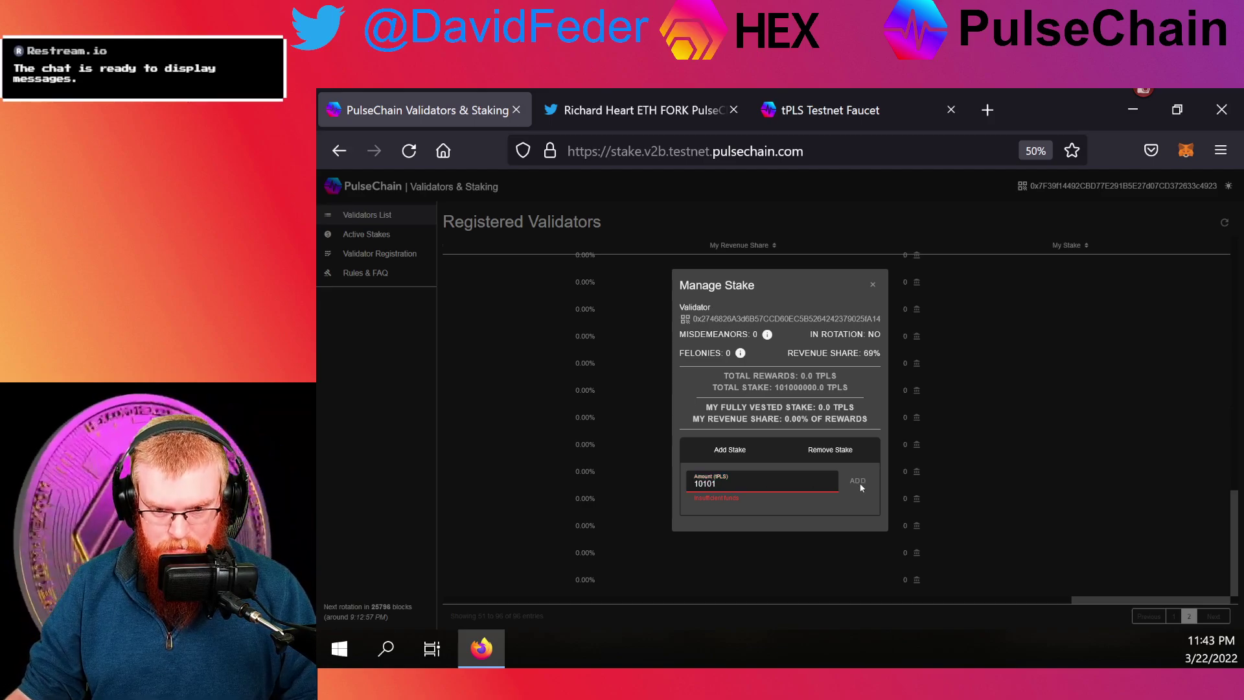
# Step: Confirm the wallet's 10 TPLS balance in MetaMask, then dismiss Manage Stake without staking
pyautogui.click(1186, 150)
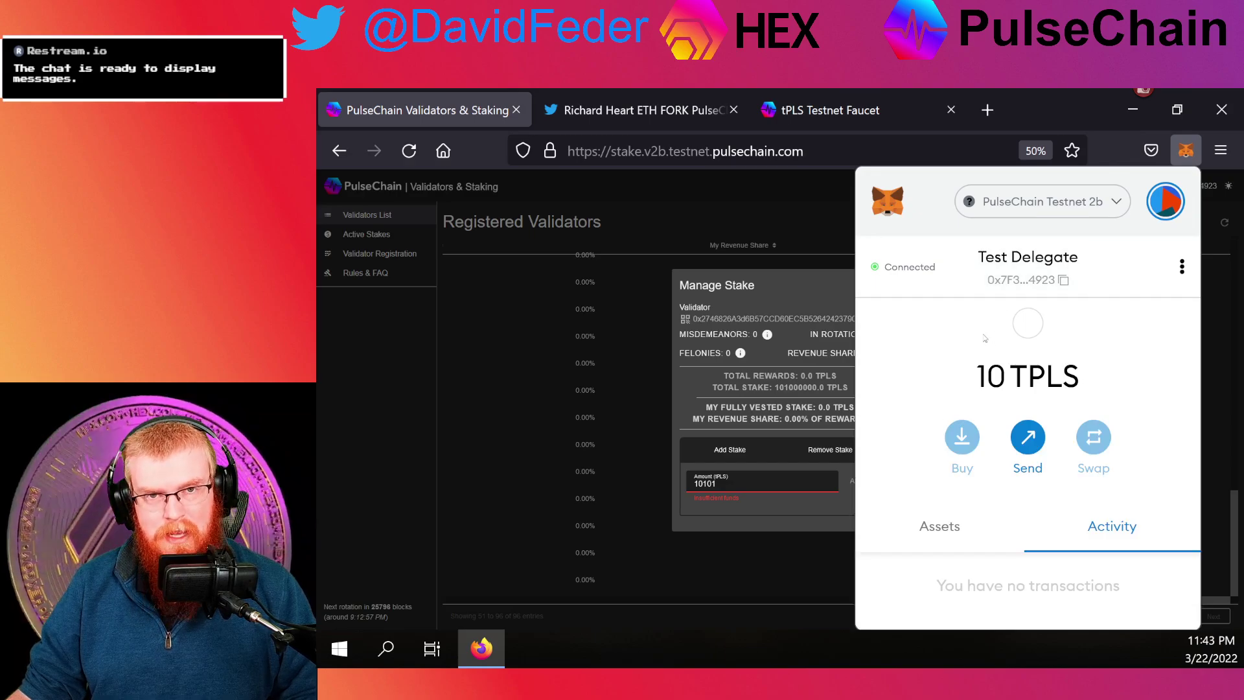
pyautogui.click(748, 388)
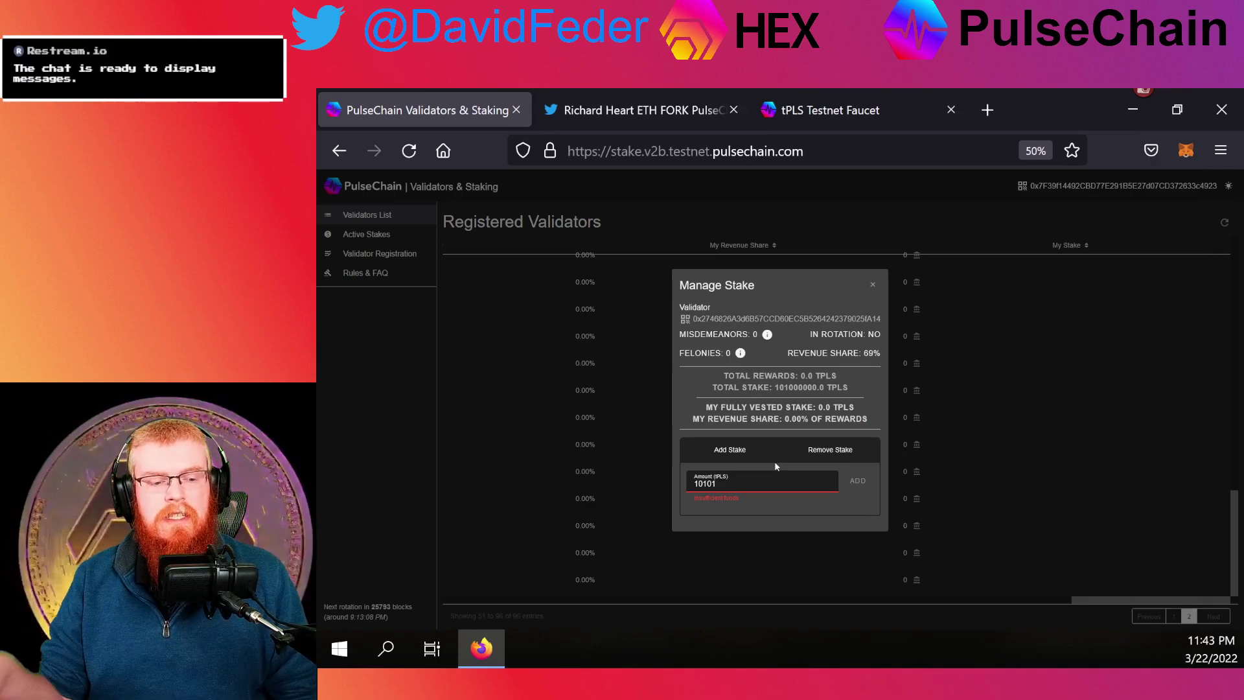
pyautogui.click(495, 466)
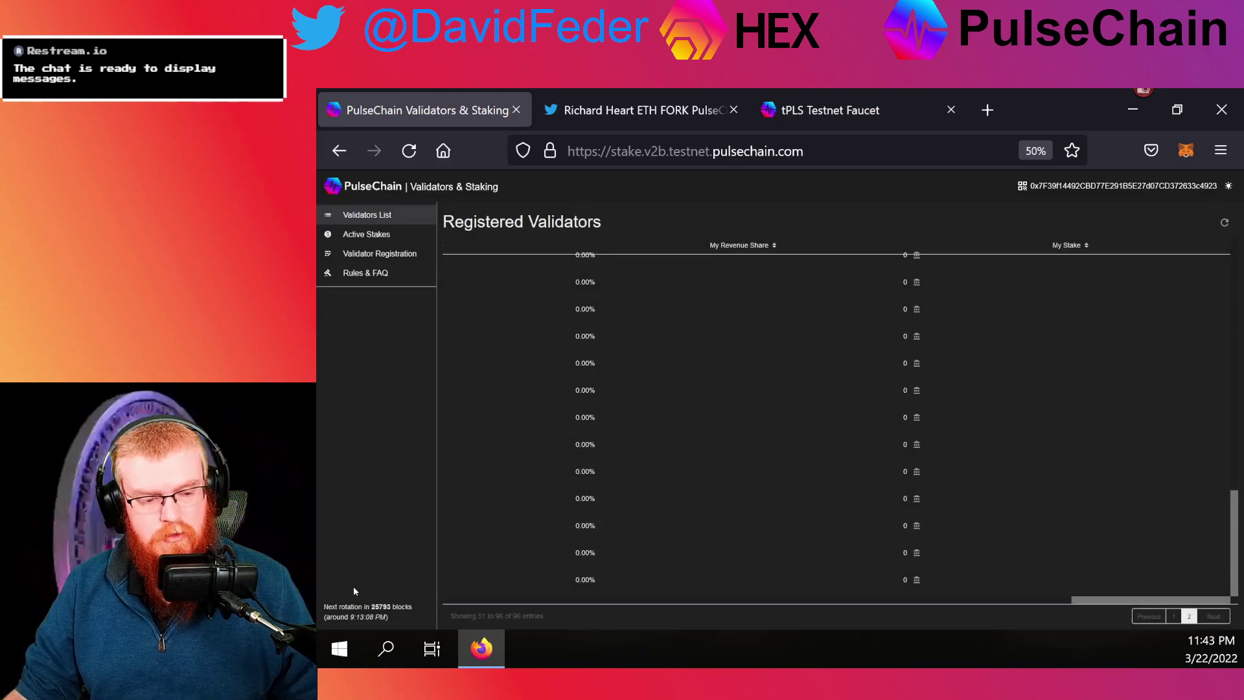
# Step: Zoom in to 60% so the validator list reflows into stacked detail cards
pyautogui.hotkey('ctrl', '+')
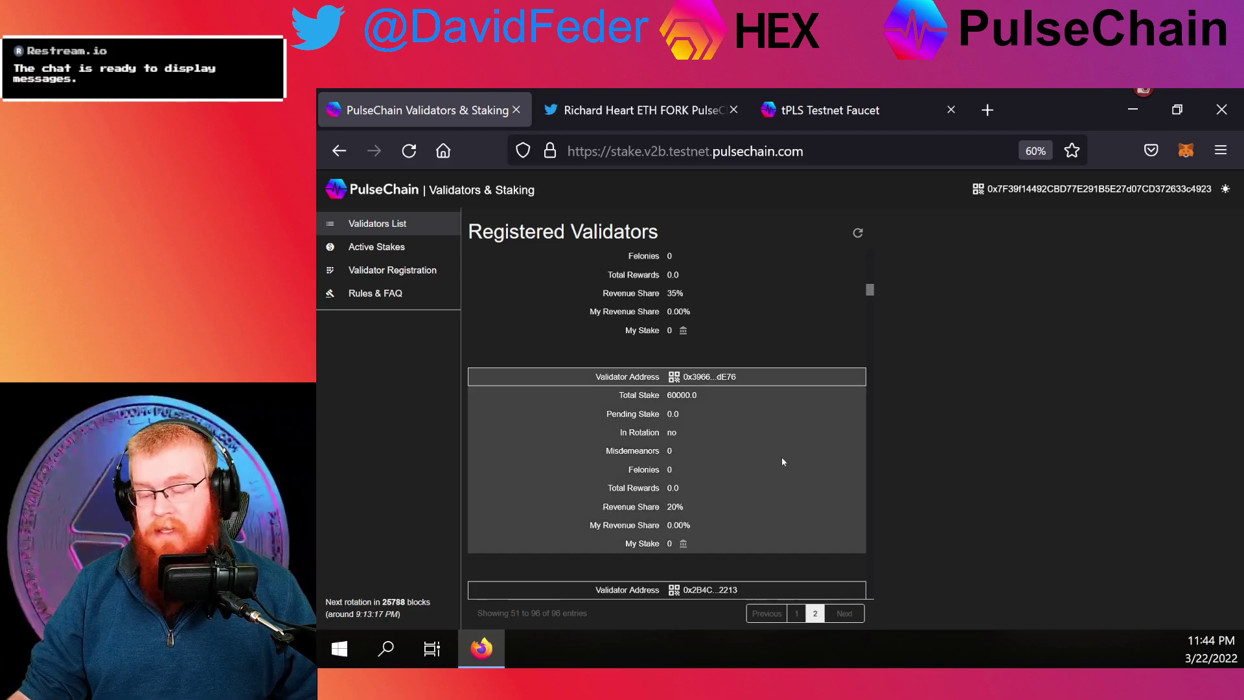
# Step: Scroll to the final validator card on page 2 and zoom to 70% to read its 101,000,000 total stake
pyautogui.scroll(-5, 781, 457)
pyautogui.scroll(-10, 780, 457)
pyautogui.scroll(-10, 777, 488)
pyautogui.scroll(-10, 776, 496)
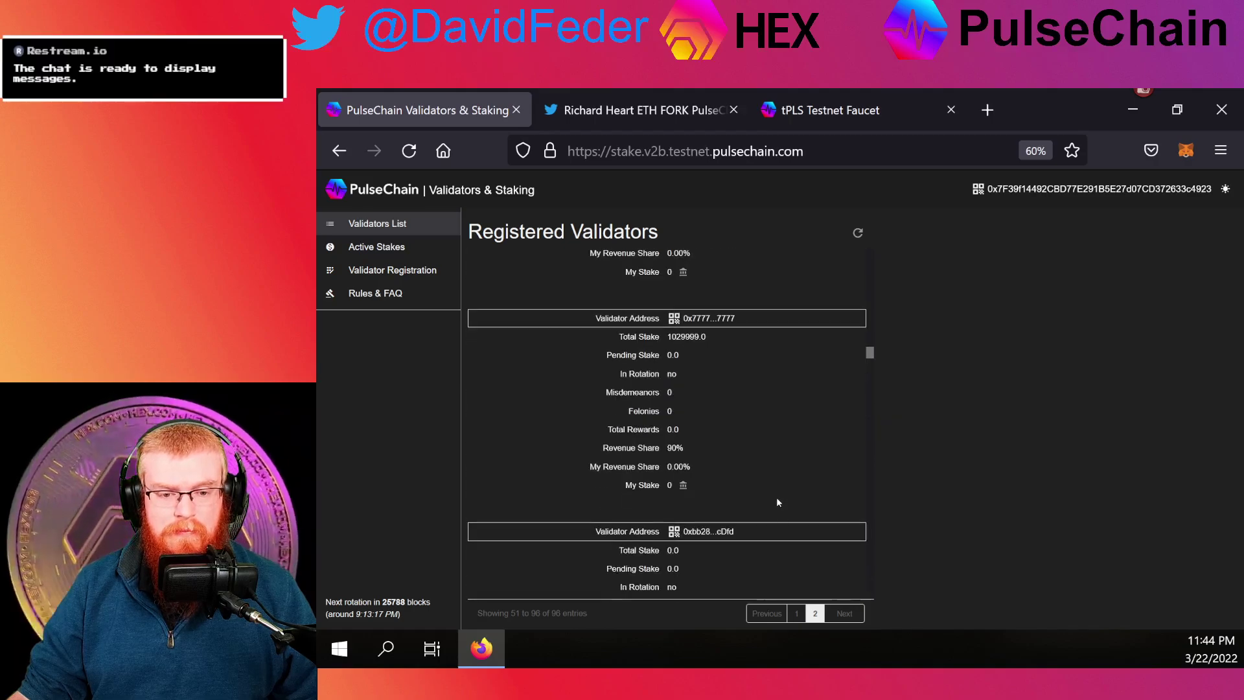
pyautogui.scroll(-5, 787, 539)
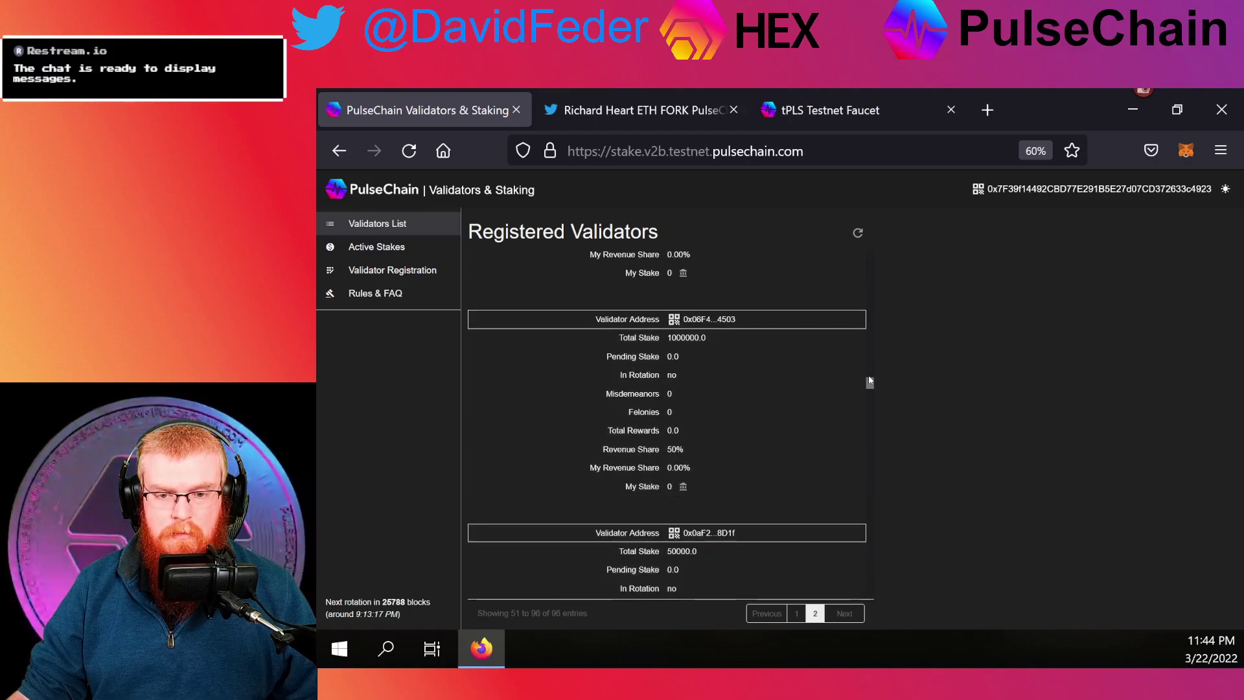
pyautogui.moveTo(871, 387); pyautogui.dragTo(870, 593)
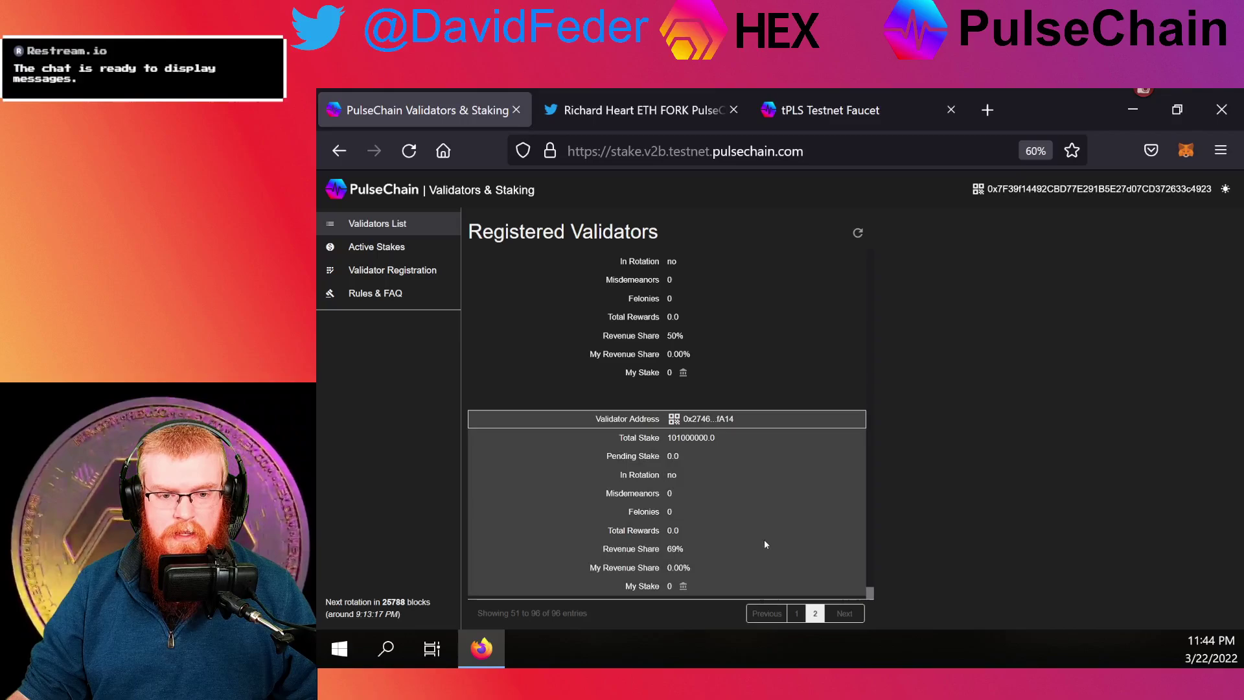
pyautogui.hotkey('ctrl', '+')
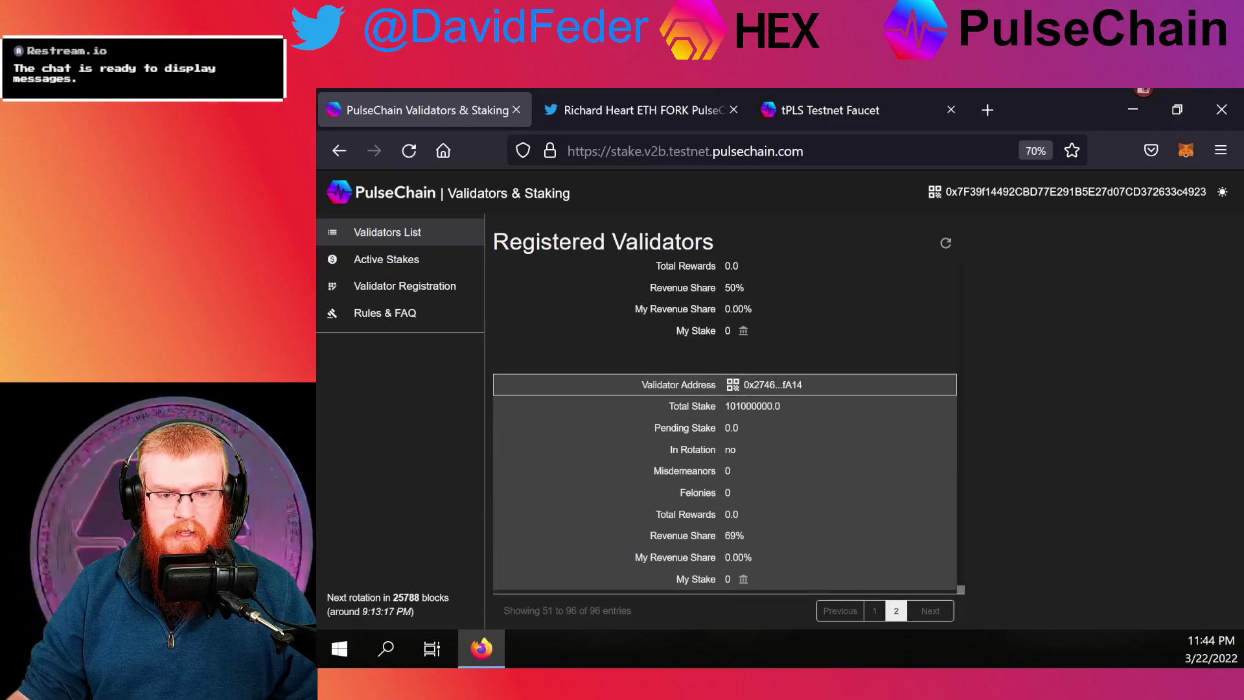